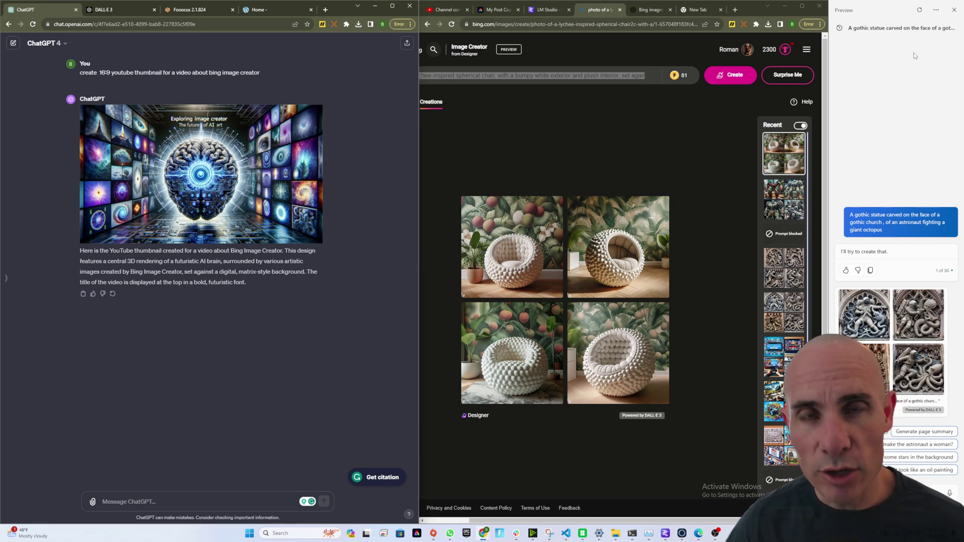
# Step: Show Fooocus's two lychee chair images beside Bing's four YouTube thumbnail results
pyautogui.moveTo(889, 219)
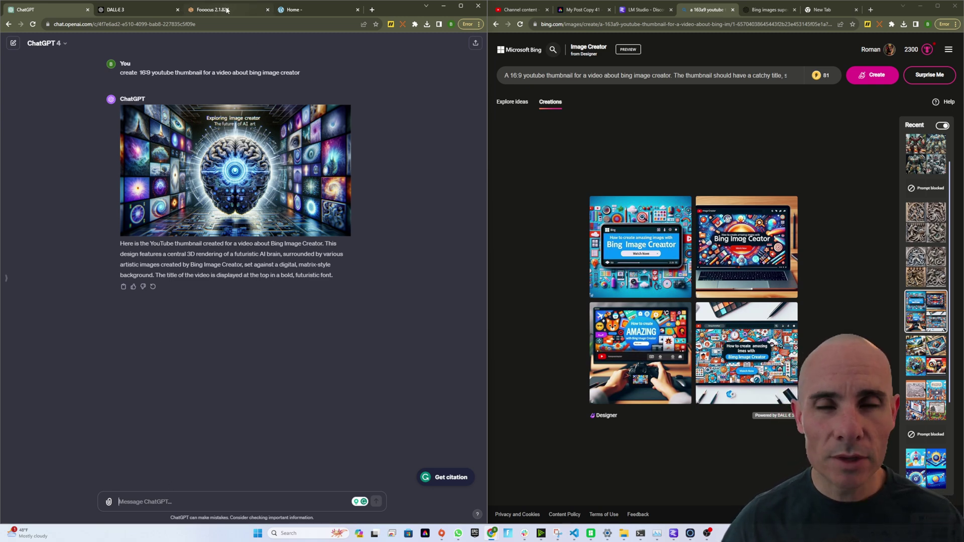
pyautogui.click(226, 10)
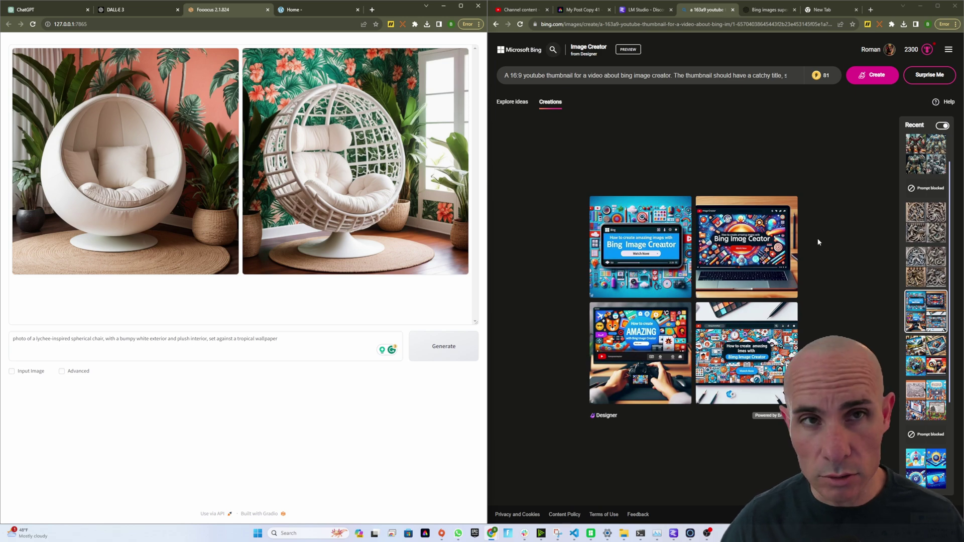
# Step: Open the octopus Gothic Statue prompt page from allyourtech.ai's AI Art Prompts directory
pyautogui.hotkey('ctrl', 'Tab')
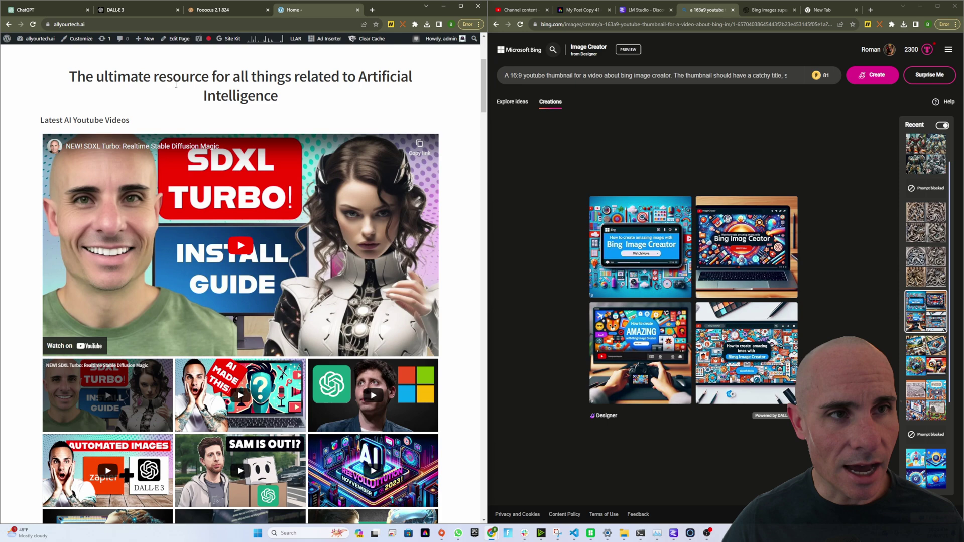
pyautogui.scroll(3, 166, 83)
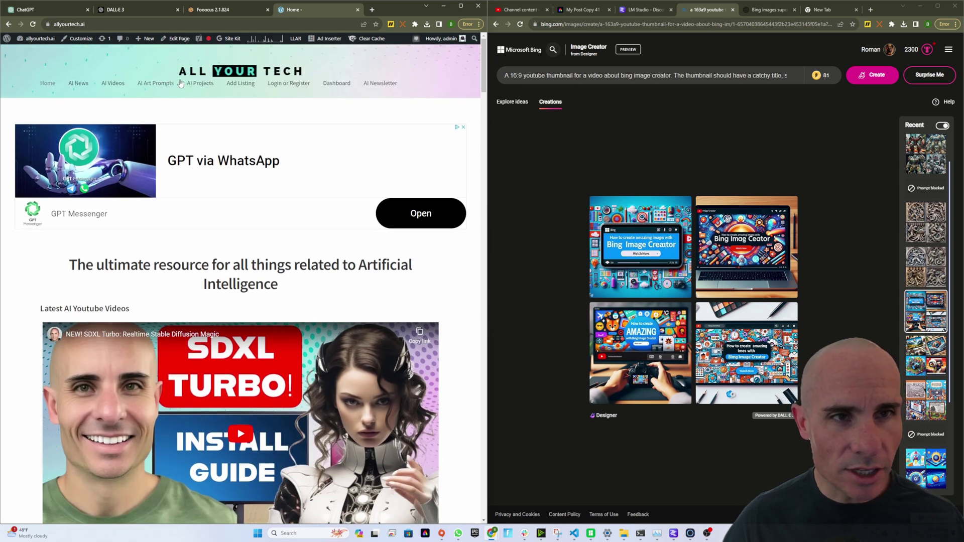
pyautogui.click(156, 85)
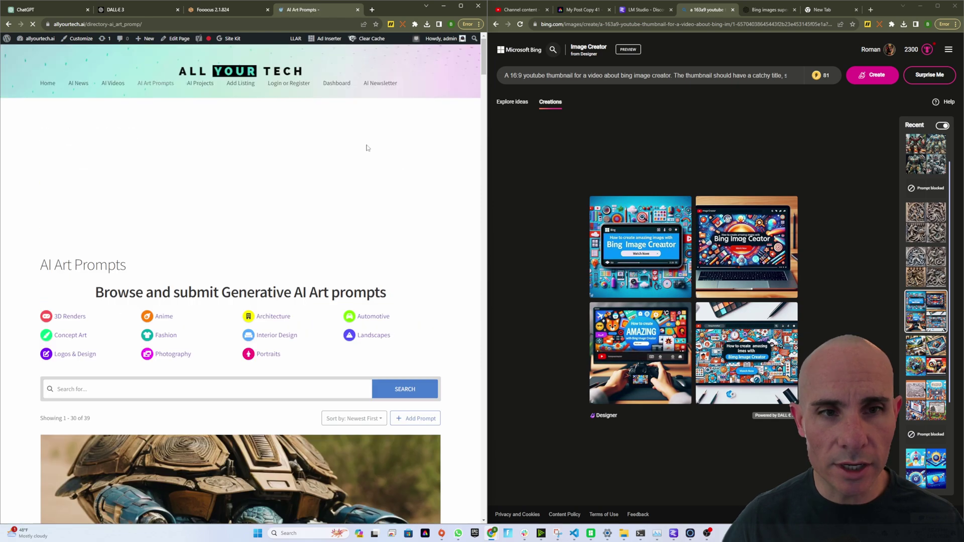
pyautogui.scroll(-5, 442, 228)
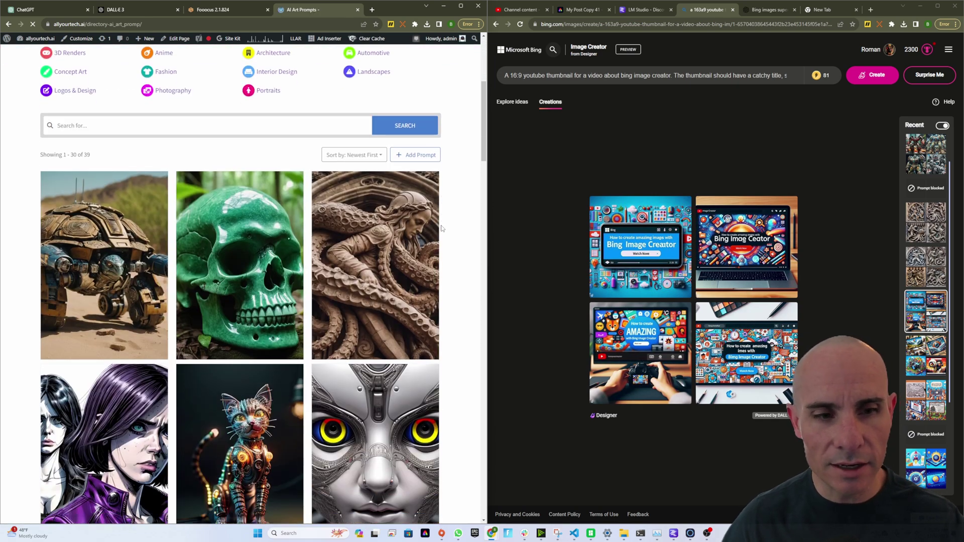
pyautogui.scroll(-2, 442, 228)
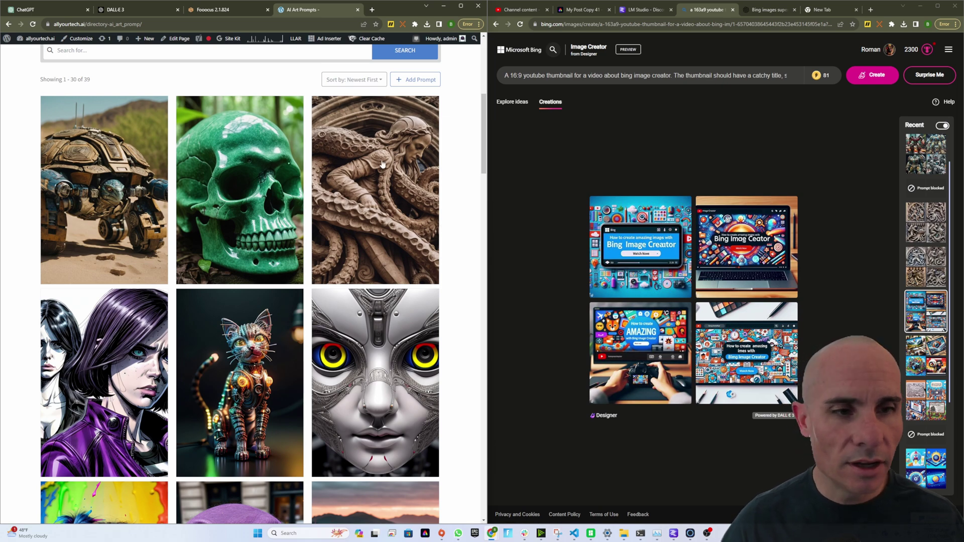
pyautogui.click(390, 196)
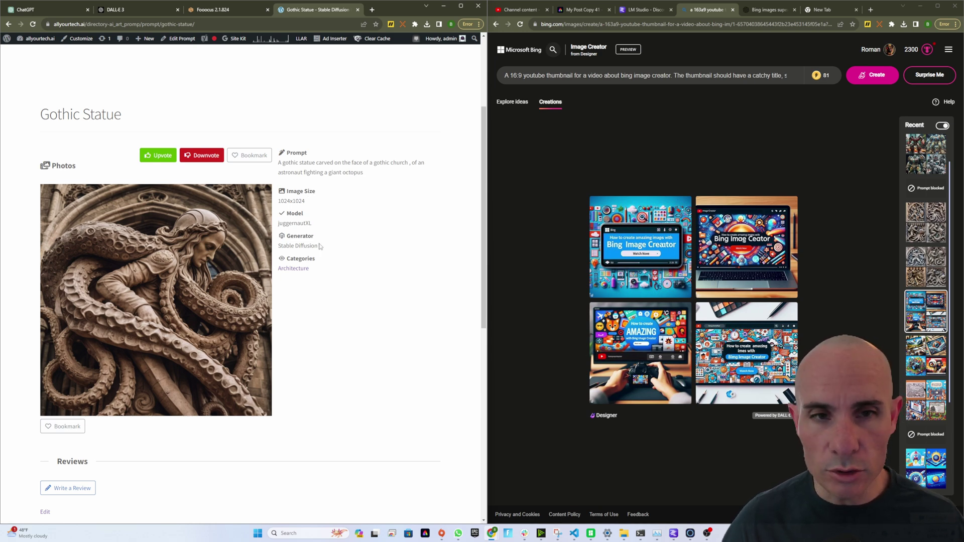
# Step: Copy the Gothic Statue prompt and paste it over Fooocus's lychee chair prompt
pyautogui.moveTo(365, 172); pyautogui.dragTo(280, 162)
pyautogui.rightClick(279, 162)
pyautogui.click(308, 168)
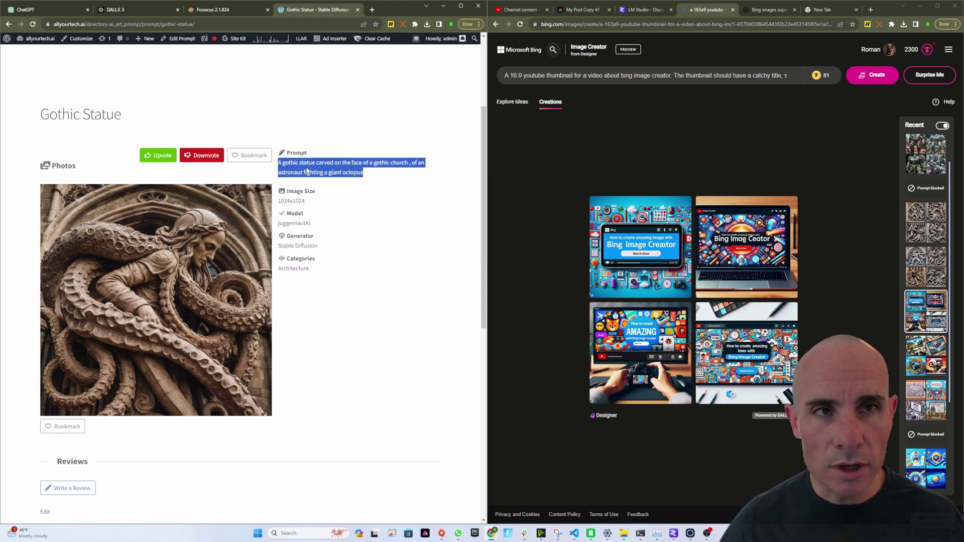
pyautogui.click(211, 10)
pyautogui.tripleClick(158, 340)
pyautogui.rightClick(158, 341)
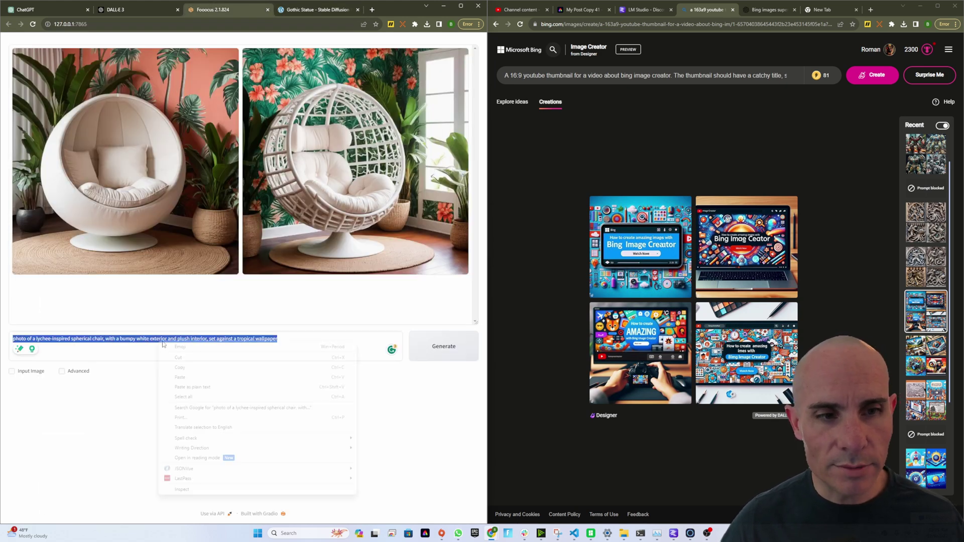
pyautogui.click(188, 378)
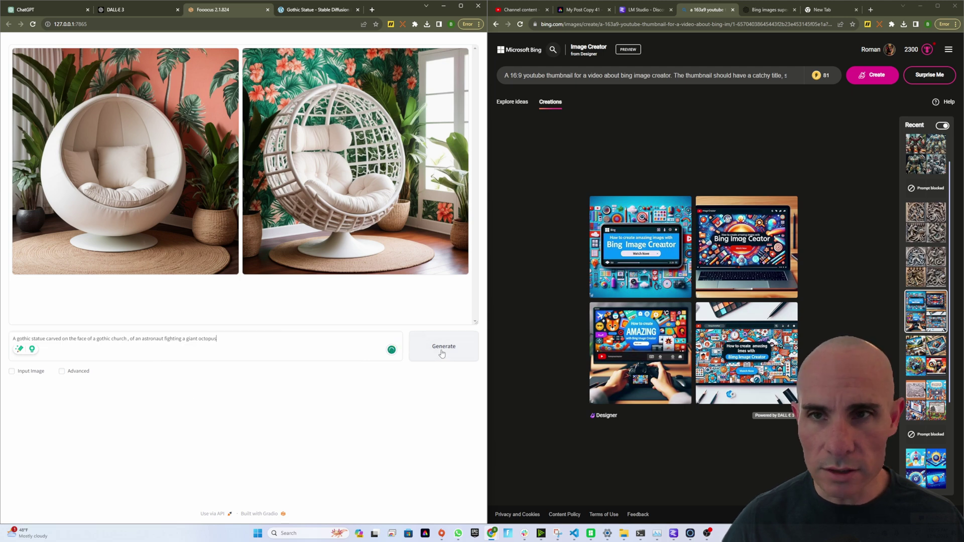
# Step: Replace Bing's YouTube thumbnail prompt with the gothic statue prompt and start generation
pyautogui.click(608, 75)
pyautogui.tripleClick(608, 76)
pyautogui.rightClick(608, 75)
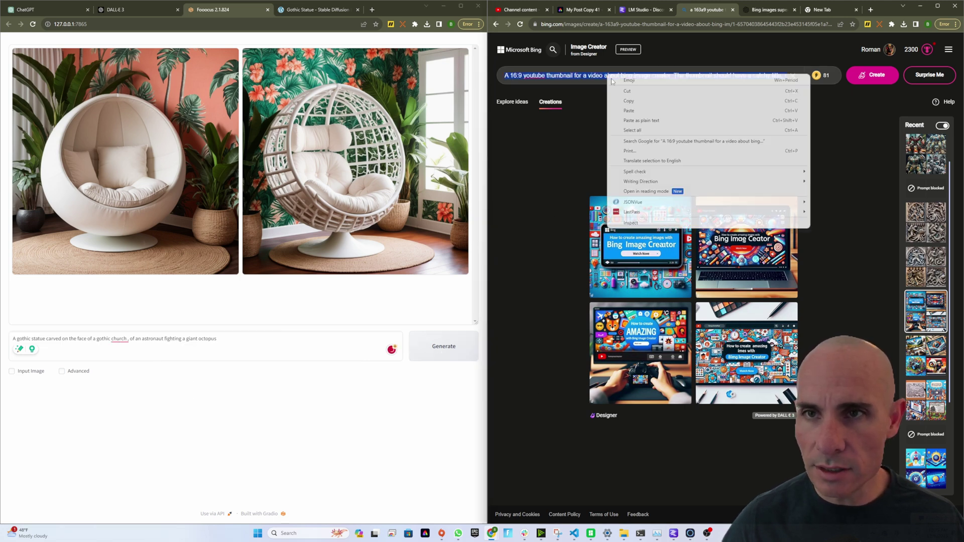
pyautogui.click(633, 113)
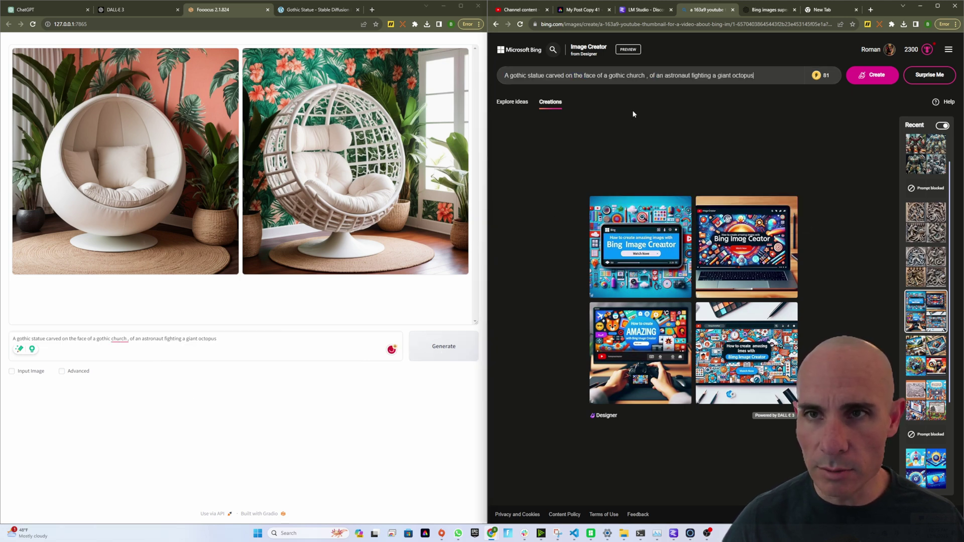
pyautogui.click(865, 79)
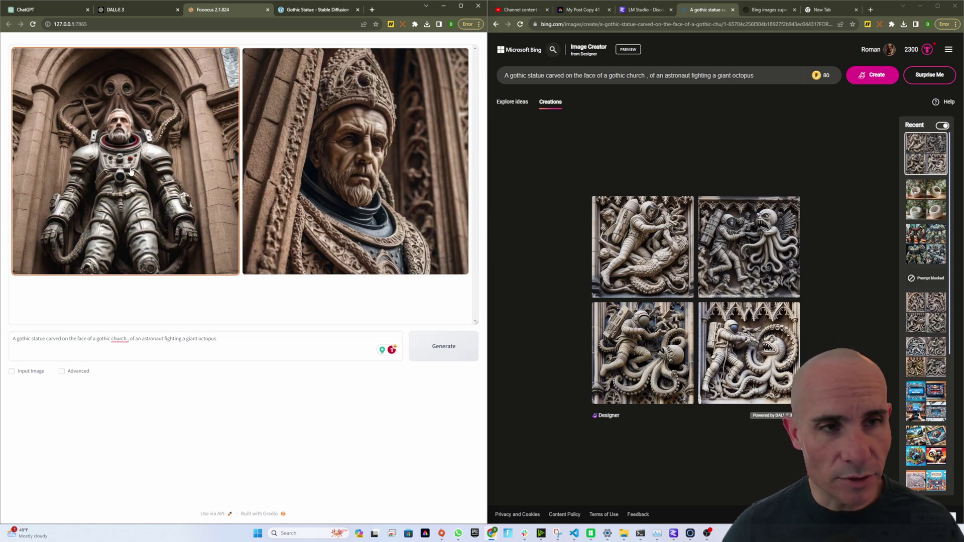
# Step: View Fooocus's astronaut statue image at full size, then close it
pyautogui.click(131, 171)
pyautogui.click(281, 161)
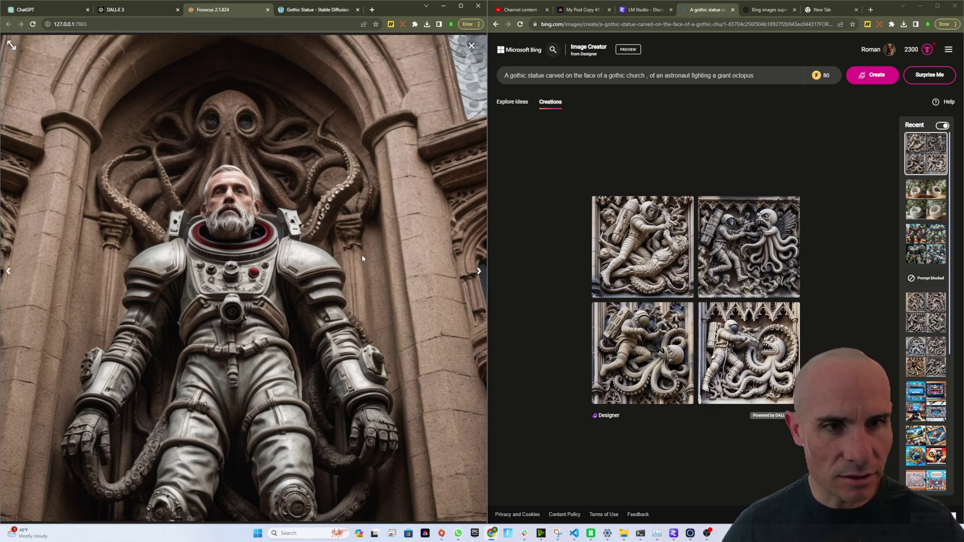
pyautogui.click(471, 46)
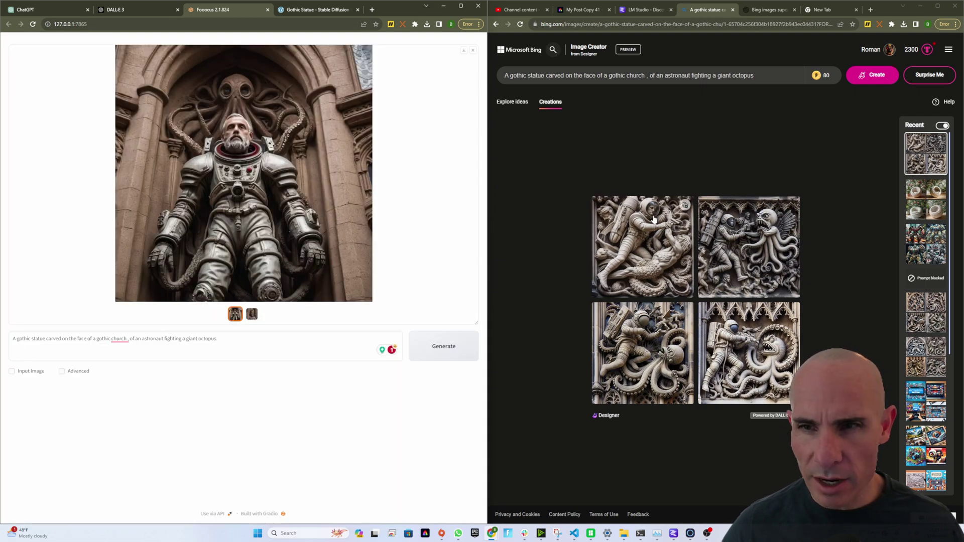
# Step: Page through Bing's gothic statue results, then show Fooocus's bearded statue image
pyautogui.click(650, 232)
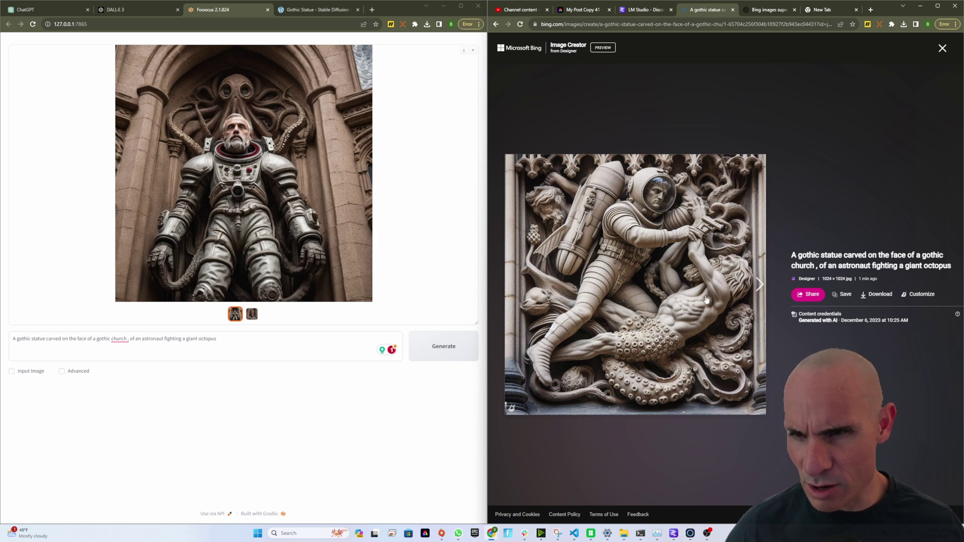
pyautogui.click(757, 286)
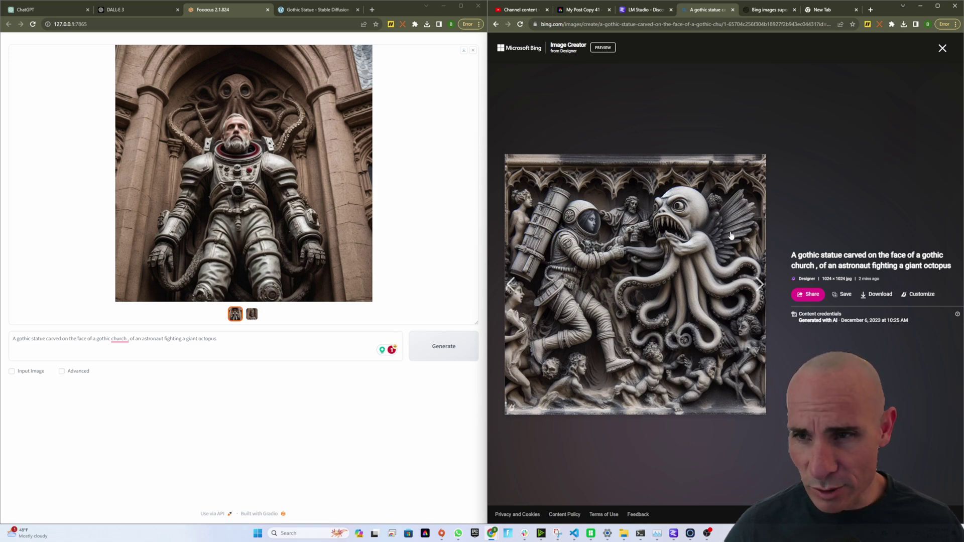
pyautogui.click(757, 286)
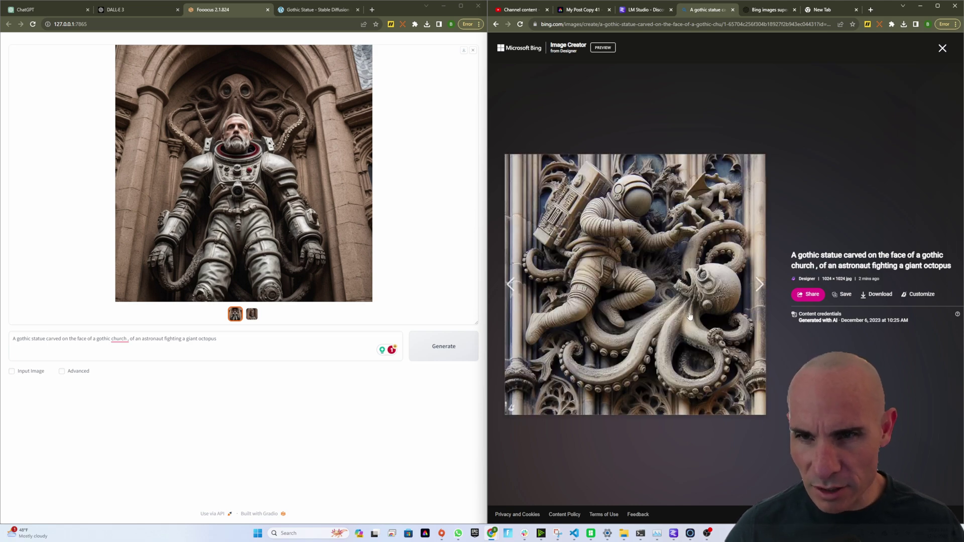
pyautogui.click(757, 285)
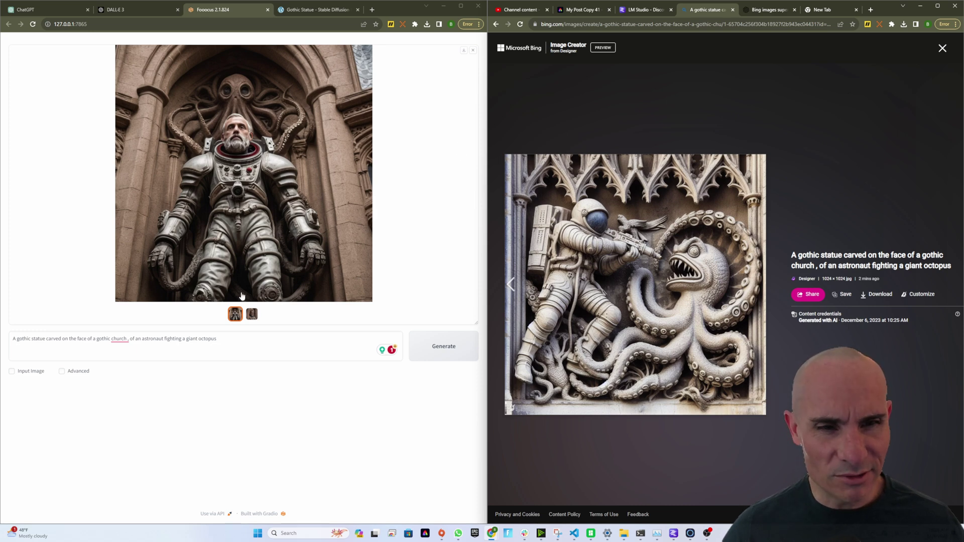
pyautogui.click(251, 315)
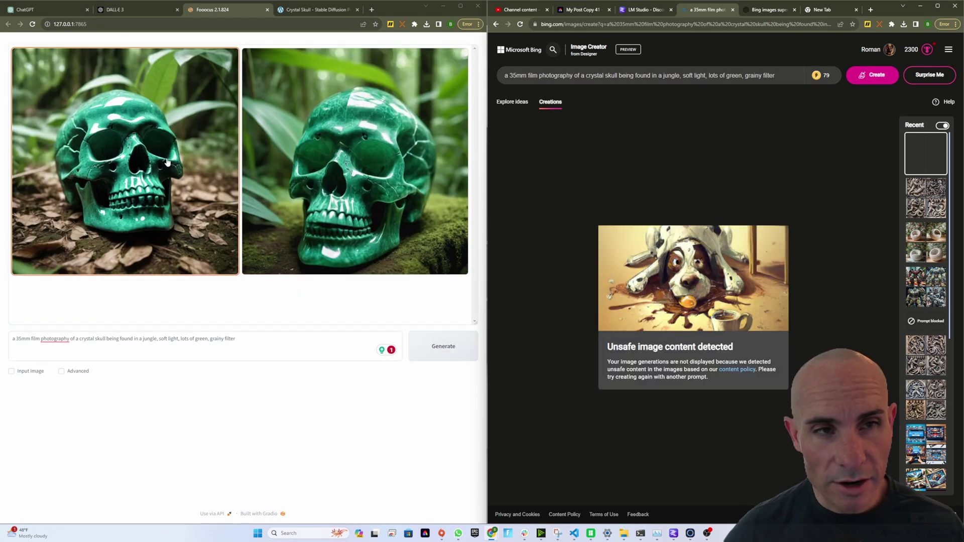
# Step: Enlarge Fooocus's first green crystal skull image to fill the panel
pyautogui.click(167, 162)
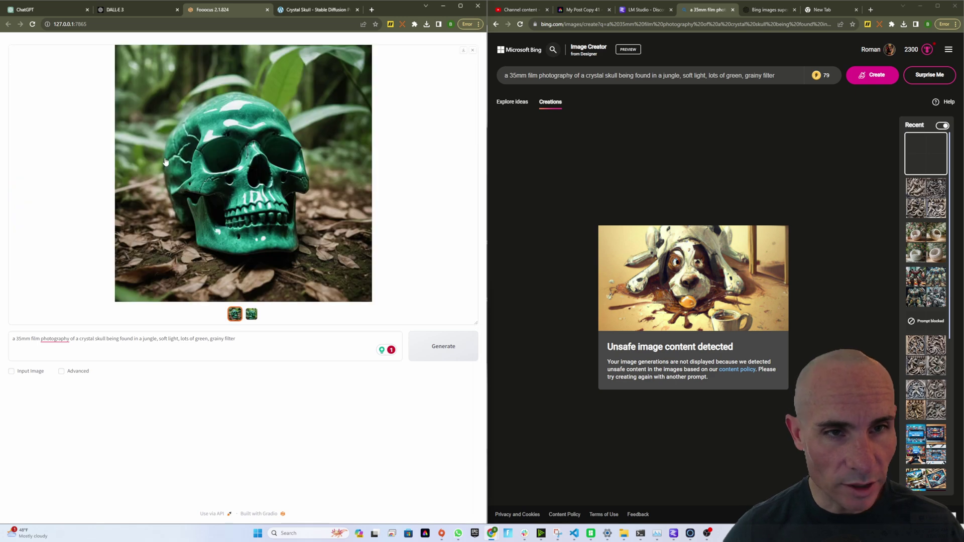
pyautogui.click(292, 156)
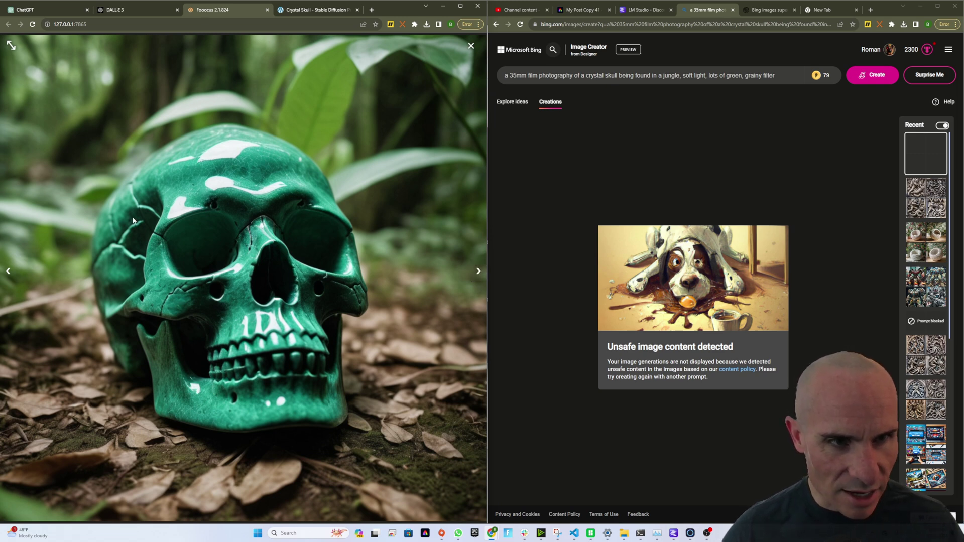
# Step: Show Fooocus's second crystal skull on moss, then close the enlarged view
pyautogui.click(478, 271)
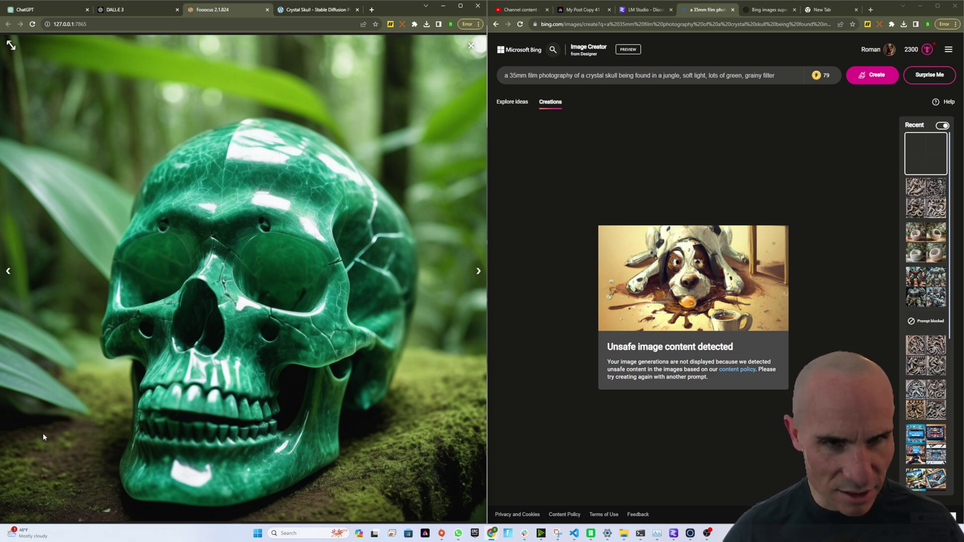
pyautogui.click(471, 48)
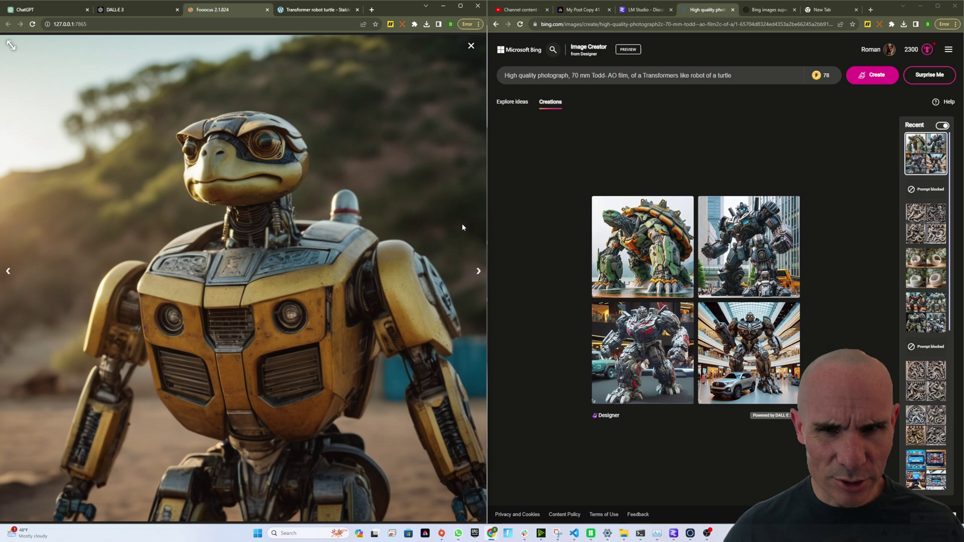
# Step: Flip between Fooocus's yellow-blue desert robot and the turtle-headed robot images
pyautogui.click(478, 272)
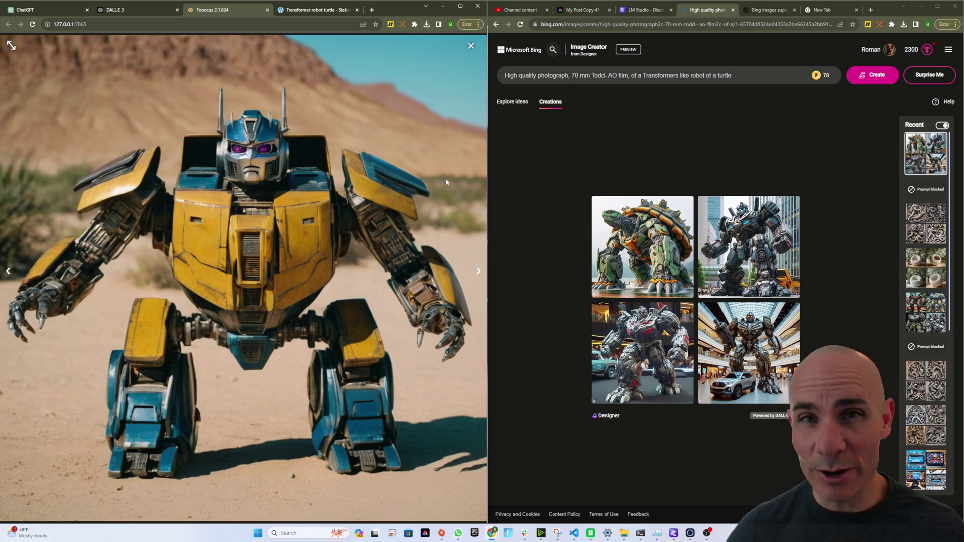
pyautogui.click(479, 273)
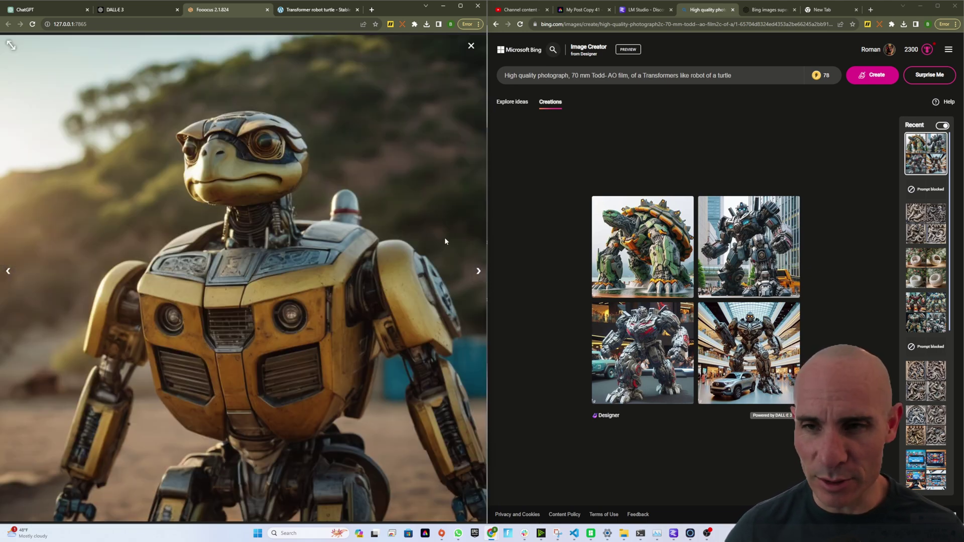
# Step: Step through Bing's city, mall and SUV robot results, ending on the green-orange turtle robot
pyautogui.click(645, 245)
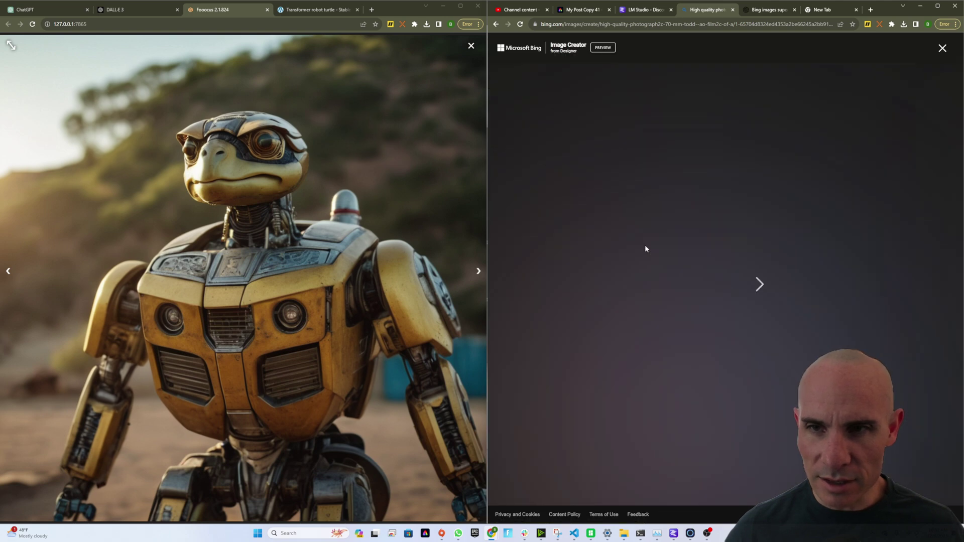
pyautogui.press('Right')
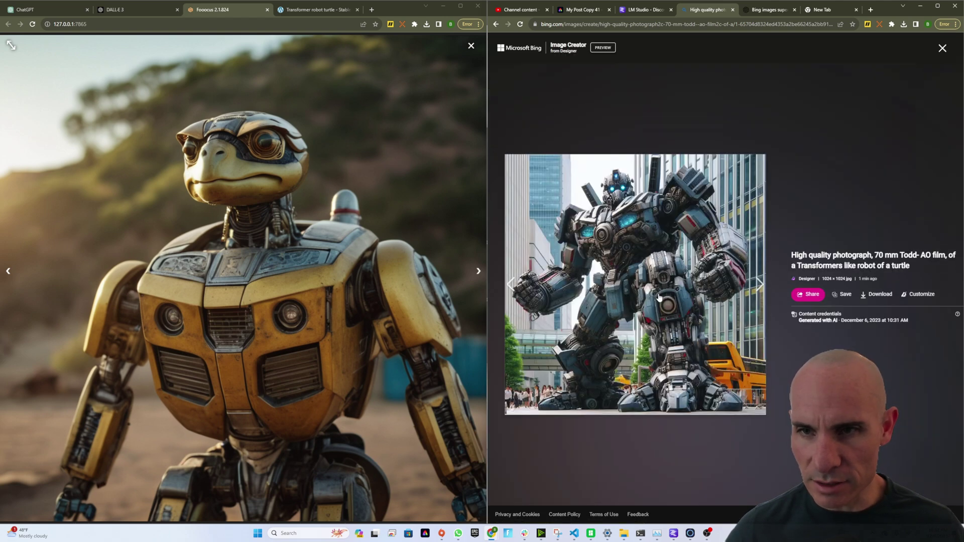
pyautogui.press('Left')
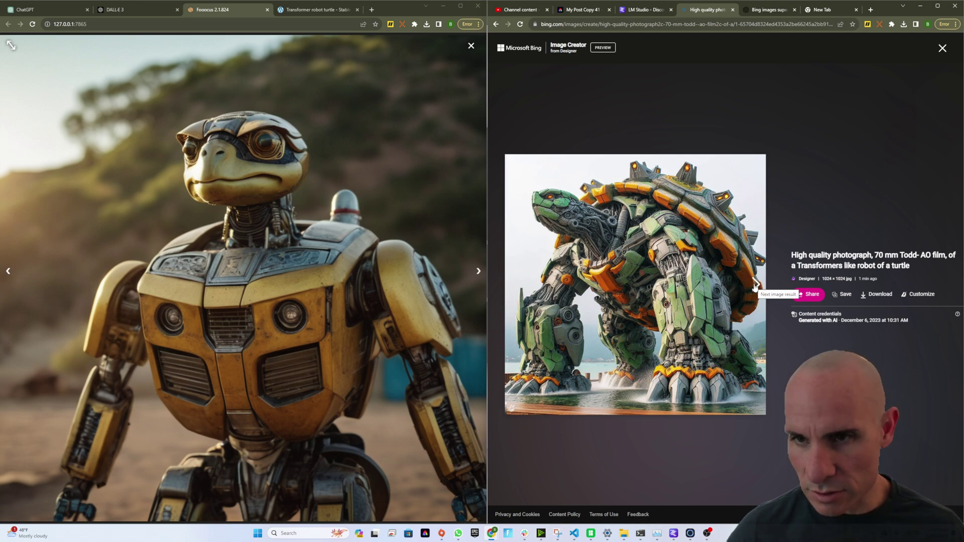
pyautogui.click(755, 285)
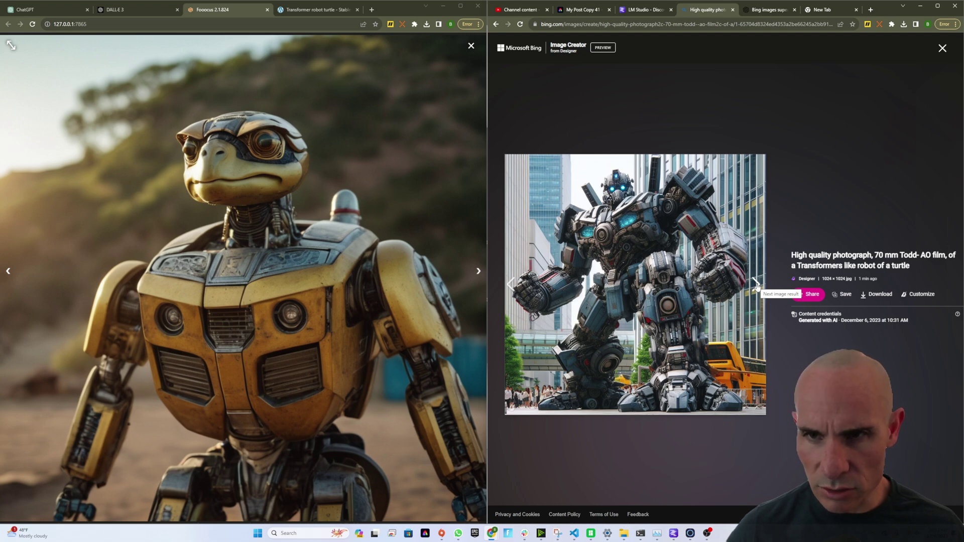
pyautogui.click(756, 285)
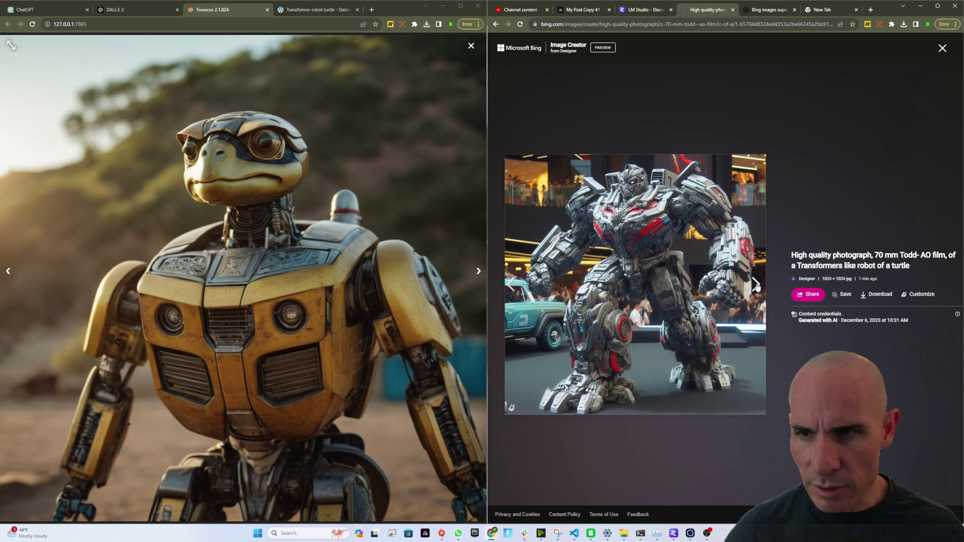
pyautogui.click(756, 285)
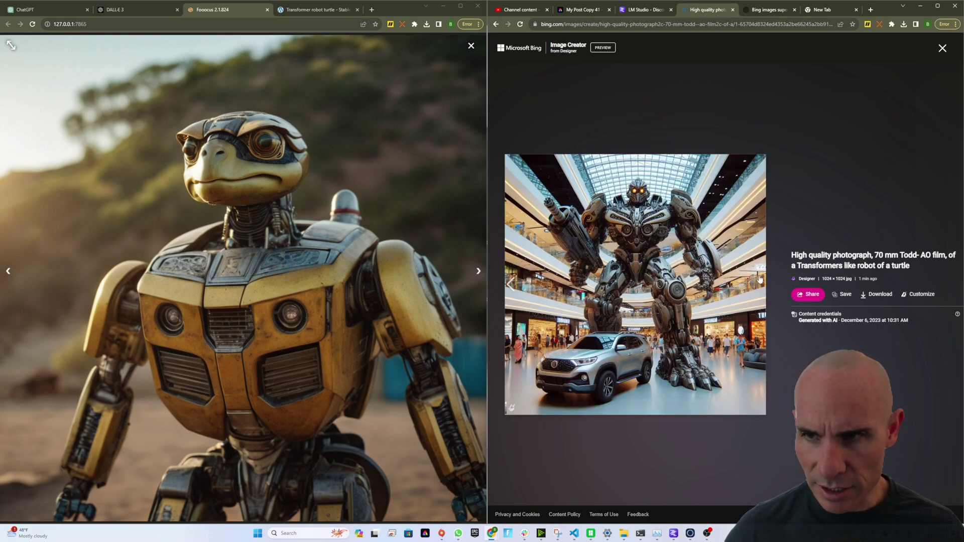
pyautogui.click(514, 285)
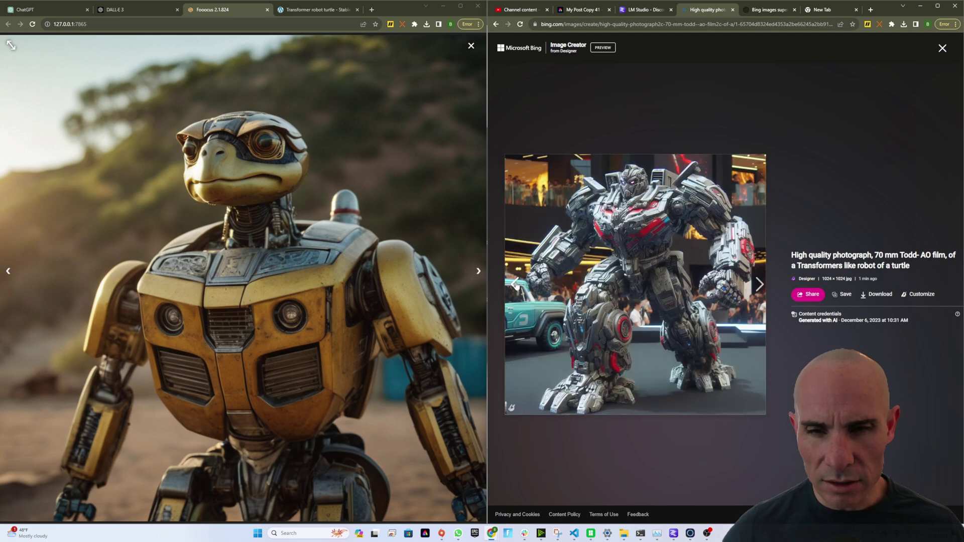
pyautogui.click(516, 285)
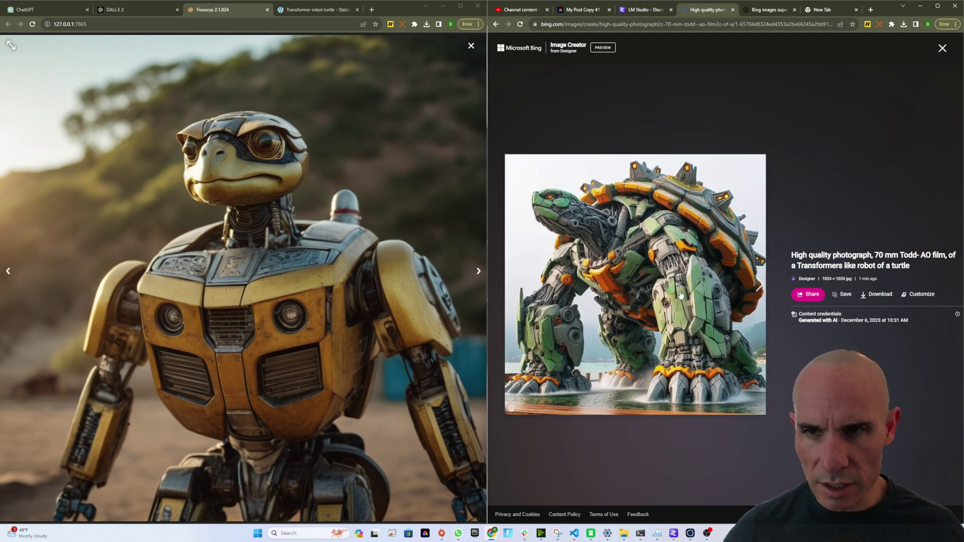